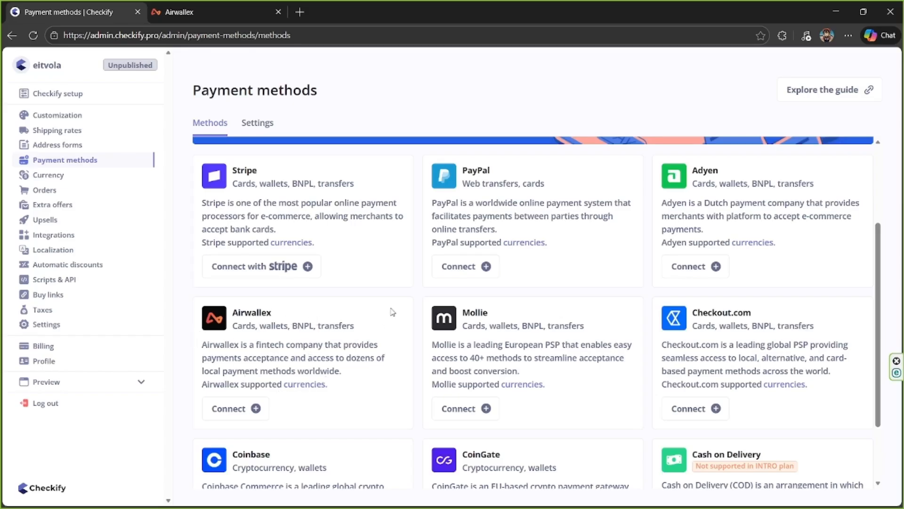
pyautogui.click(190, 16)
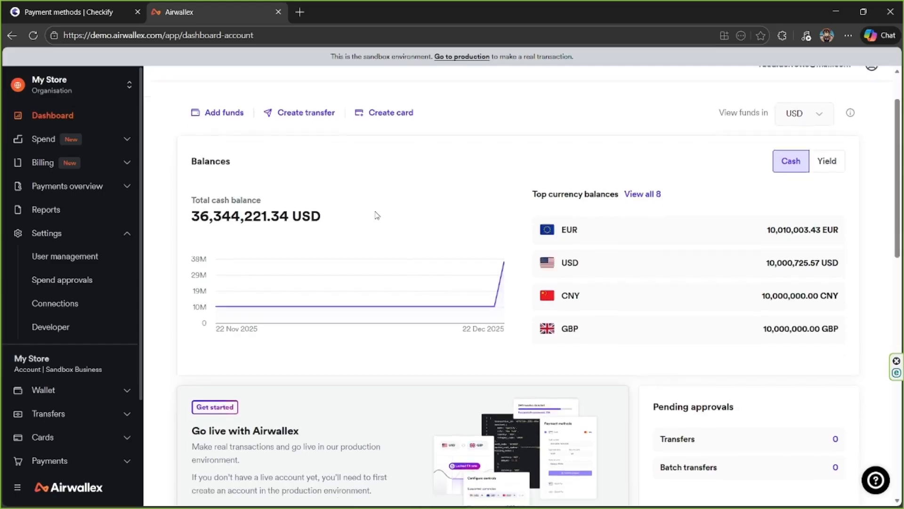
pyautogui.scroll(-5, 376, 215)
pyautogui.scroll(5, 377, 215)
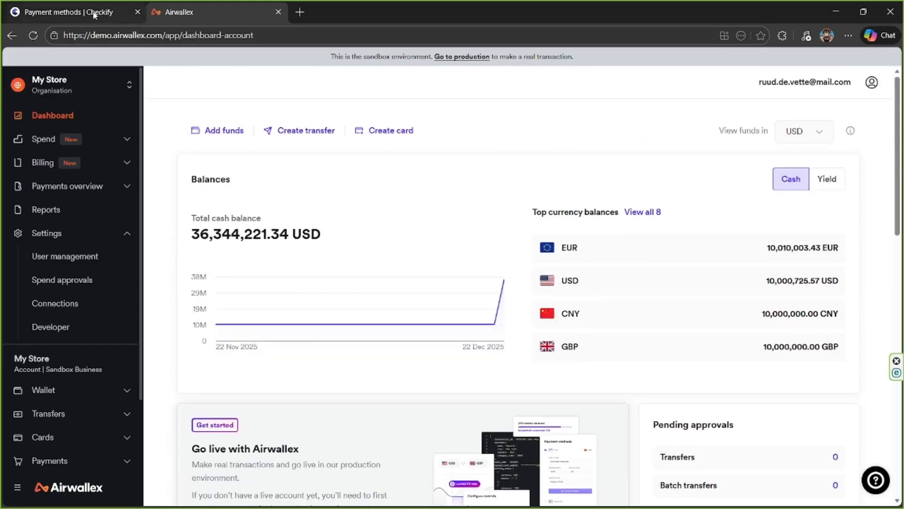
pyautogui.click(78, 13)
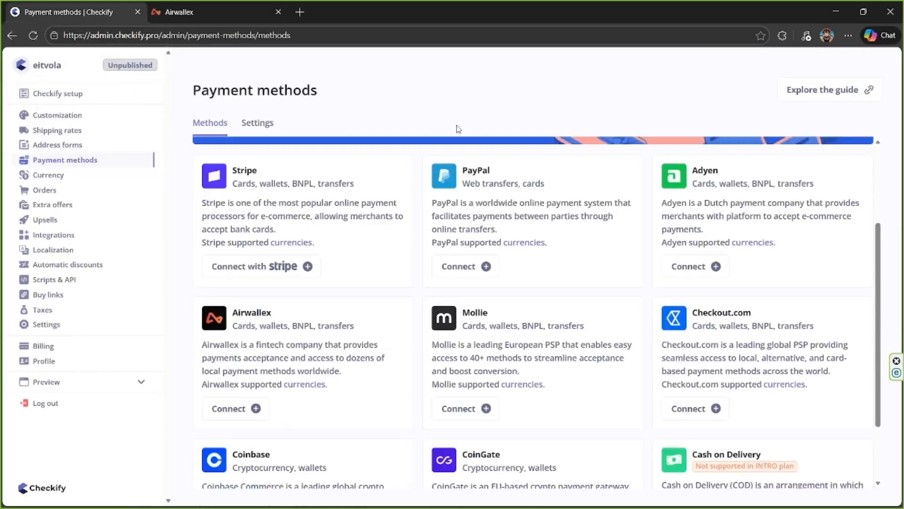
# Open the Airwallex connection form from the payment methods and go to its API key field
pyautogui.scroll(-3, 491, 282)
pyautogui.scroll(6, 491, 282)
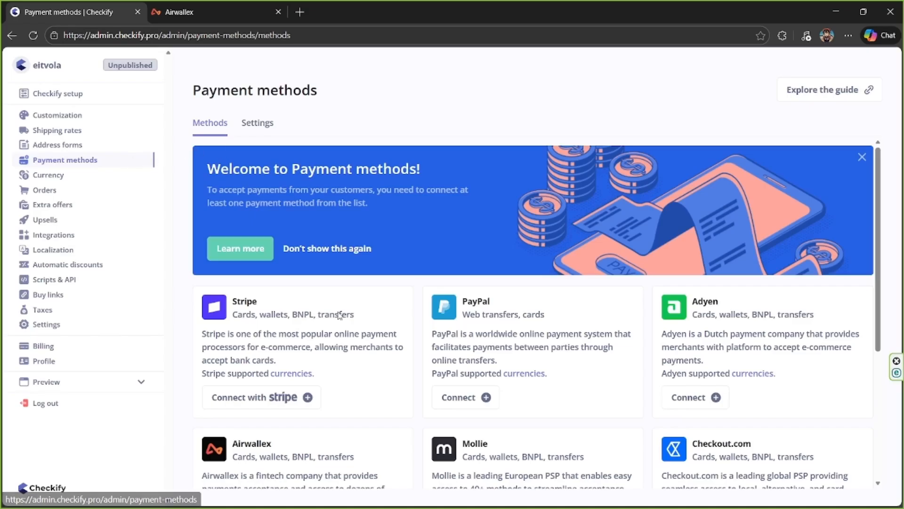
pyautogui.scroll(-4, 337, 314)
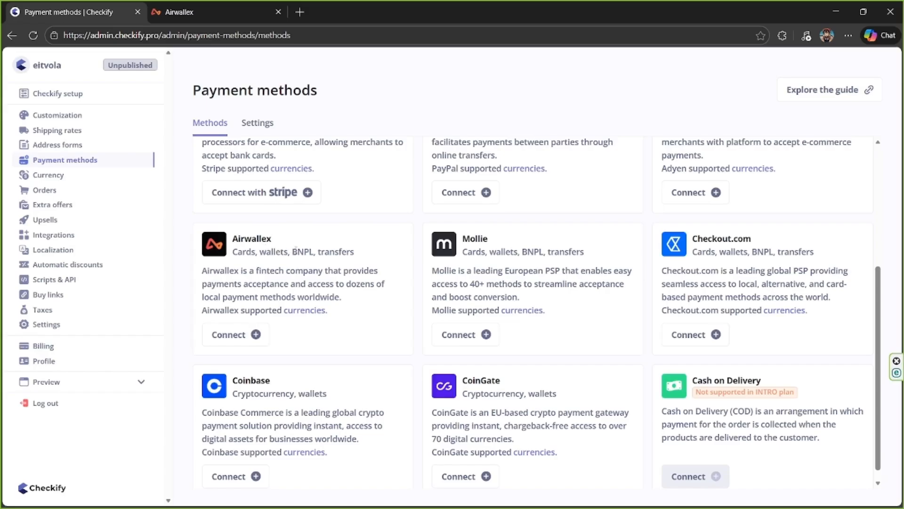
pyautogui.click(244, 337)
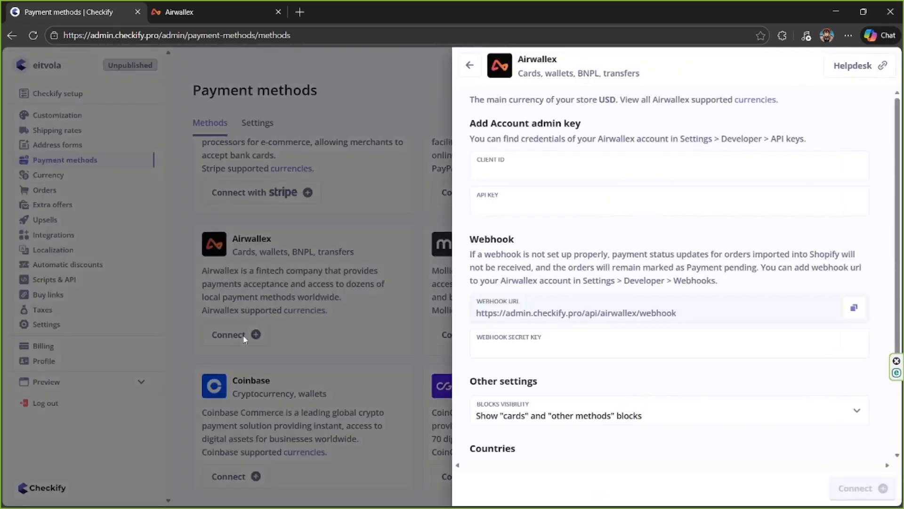
pyautogui.click(672, 204)
# Switch to Airwallex, start a new scoped API key in the developer settings and name it Checkify Integration
pyautogui.click(232, 20)
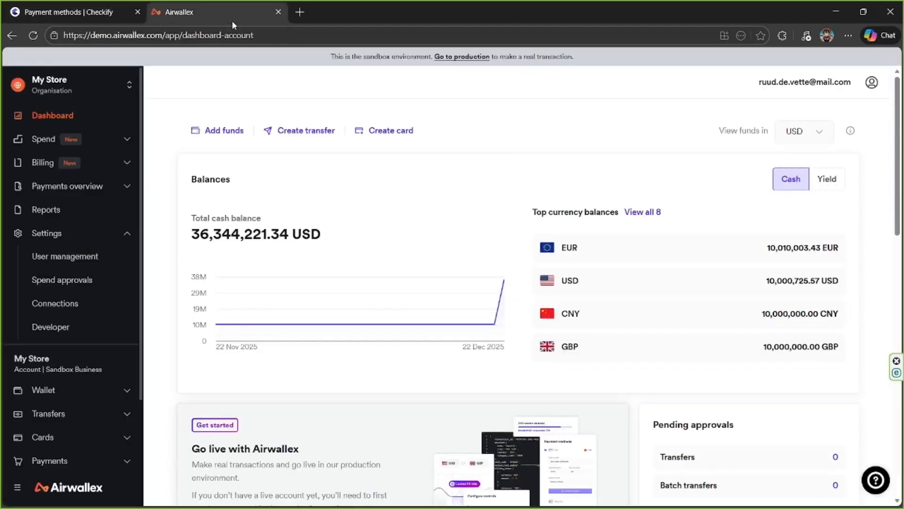
pyautogui.click(68, 326)
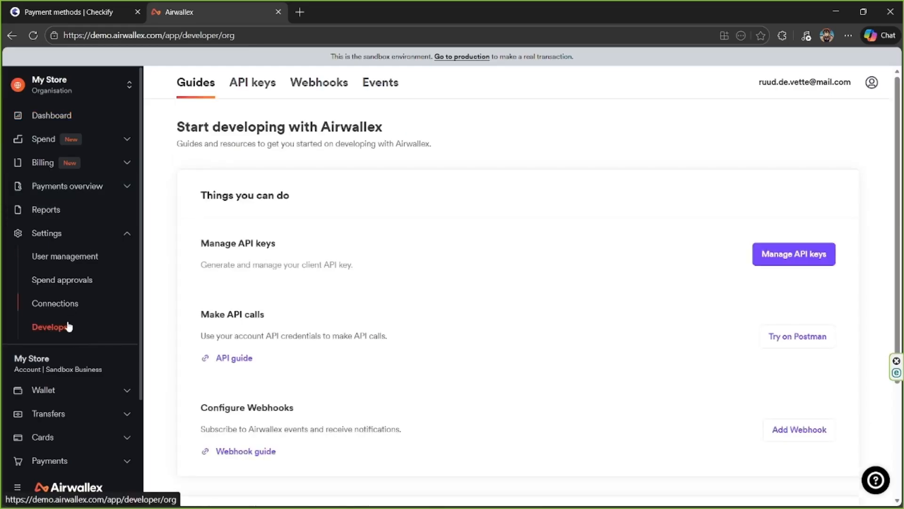
pyautogui.click(254, 96)
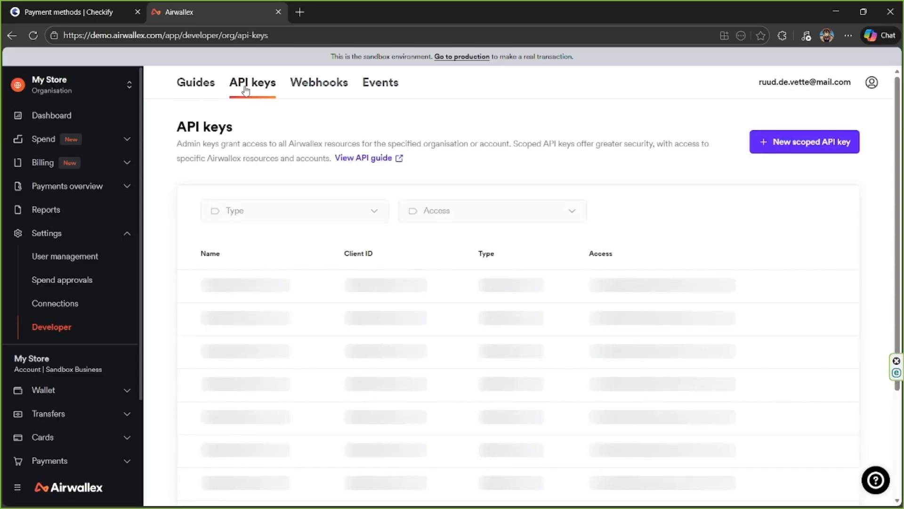
pyautogui.click(792, 143)
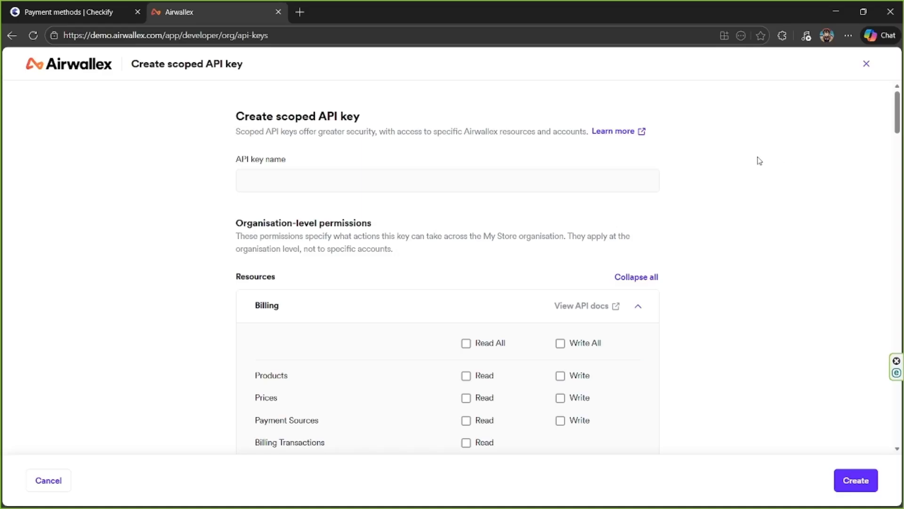
pyautogui.click(551, 182)
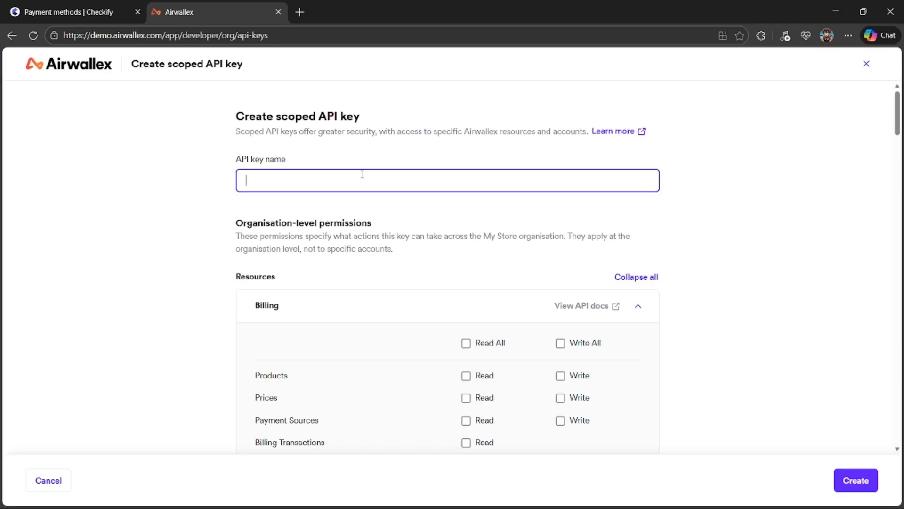
pyautogui.hotkey('ctrl', 'v')
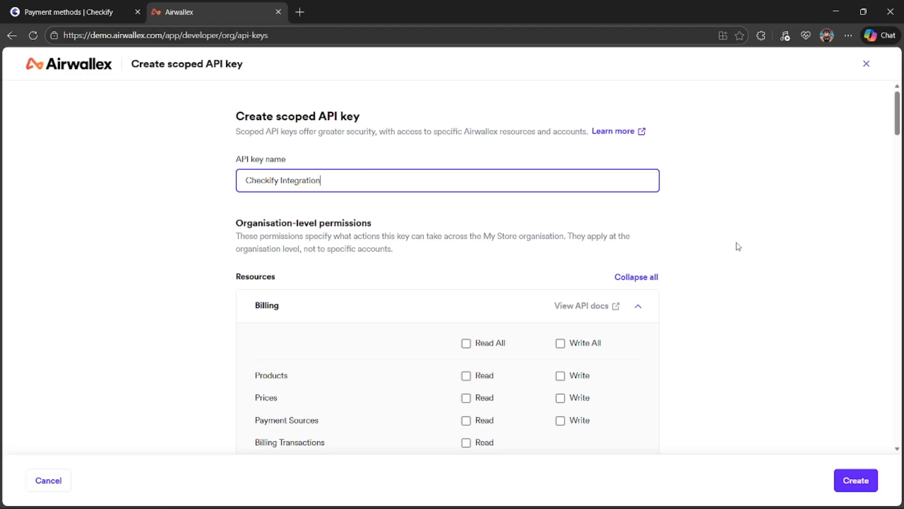
# Select the My Store account for the key's account-level permissions
pyautogui.scroll(-8, 738, 246)
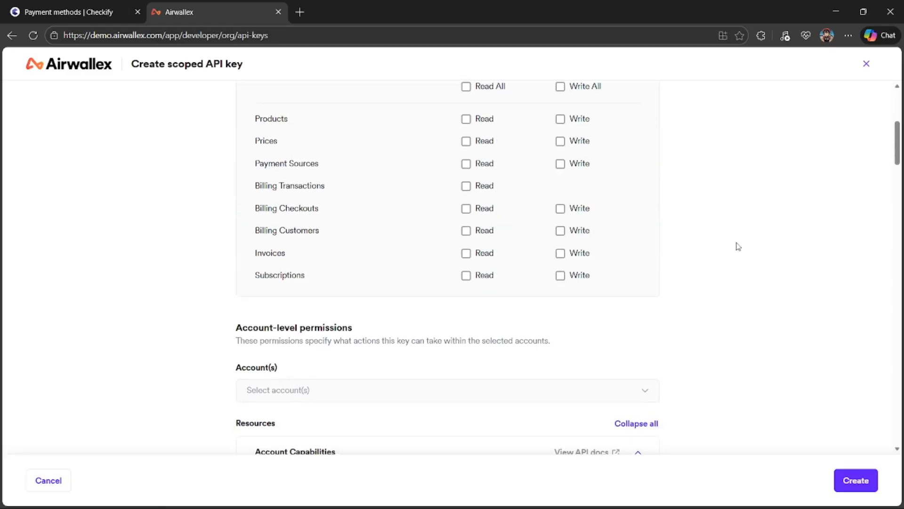
pyautogui.scroll(-1, 738, 246)
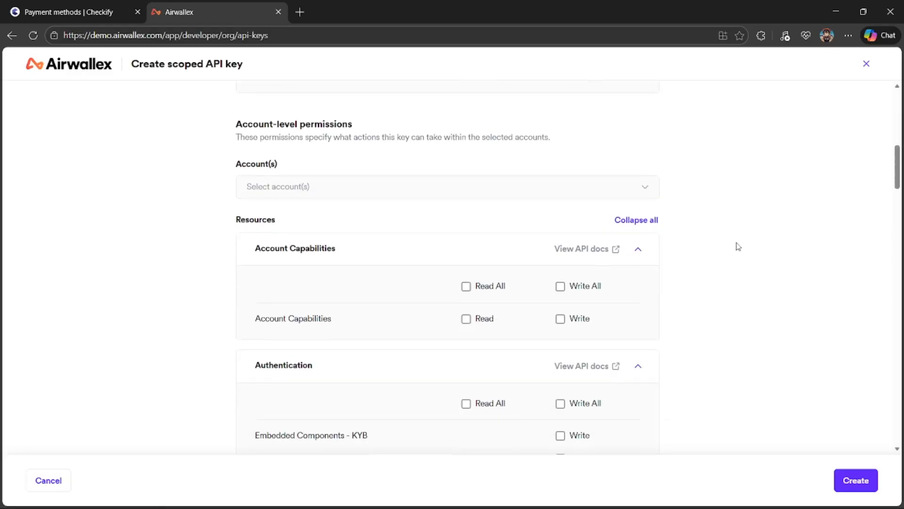
pyautogui.click(644, 189)
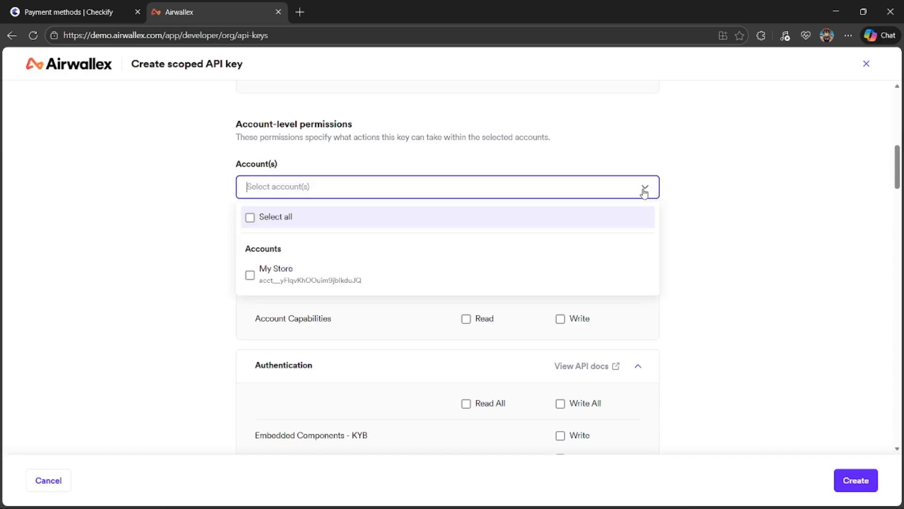
pyautogui.click(487, 288)
pyautogui.click(708, 295)
# Grant the key Read and Write permissions for the Payment Acceptance resource
pyautogui.scroll(-7, 708, 296)
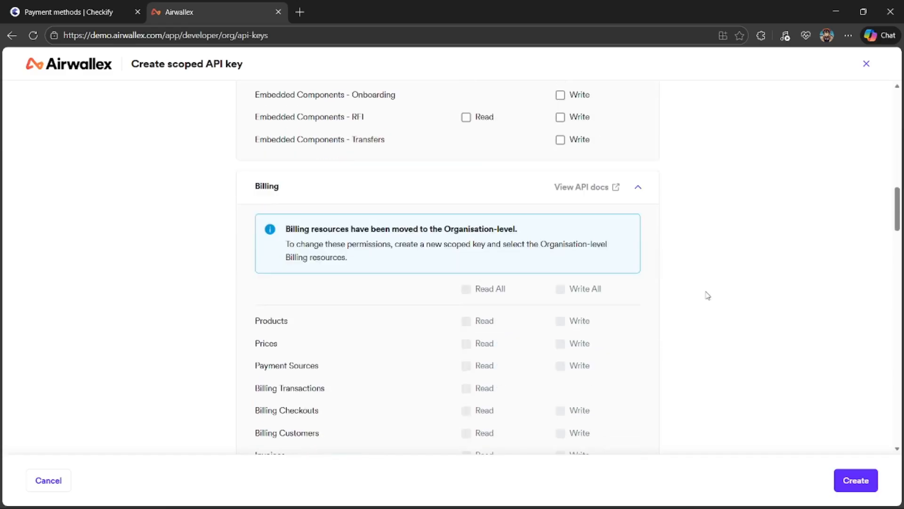
pyautogui.scroll(-15, 708, 296)
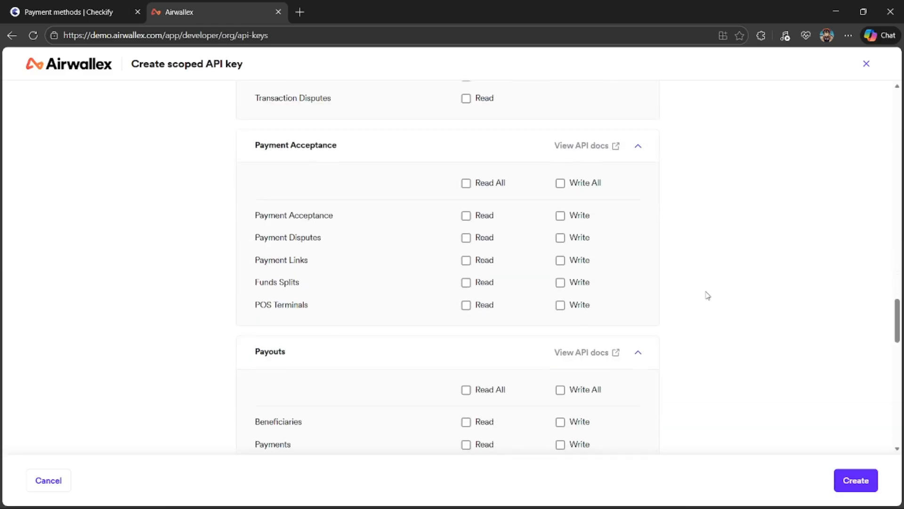
pyautogui.click(467, 213)
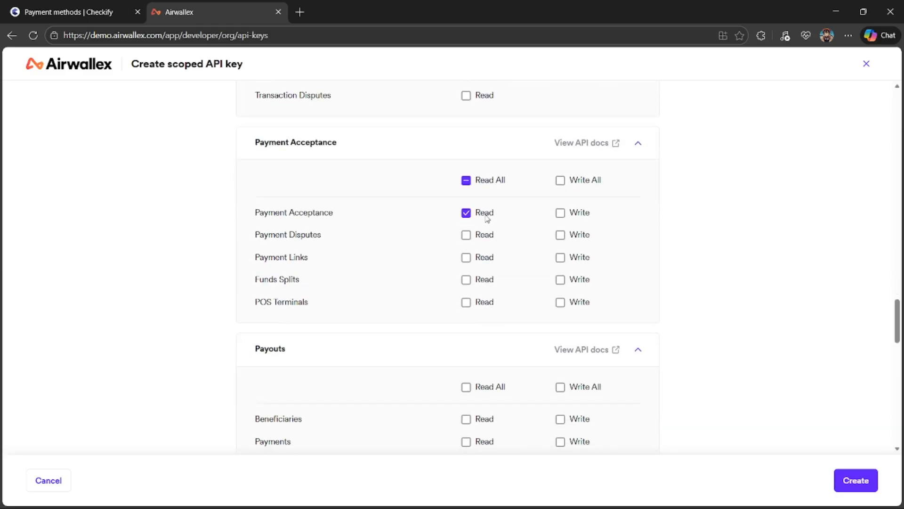
pyautogui.click(560, 213)
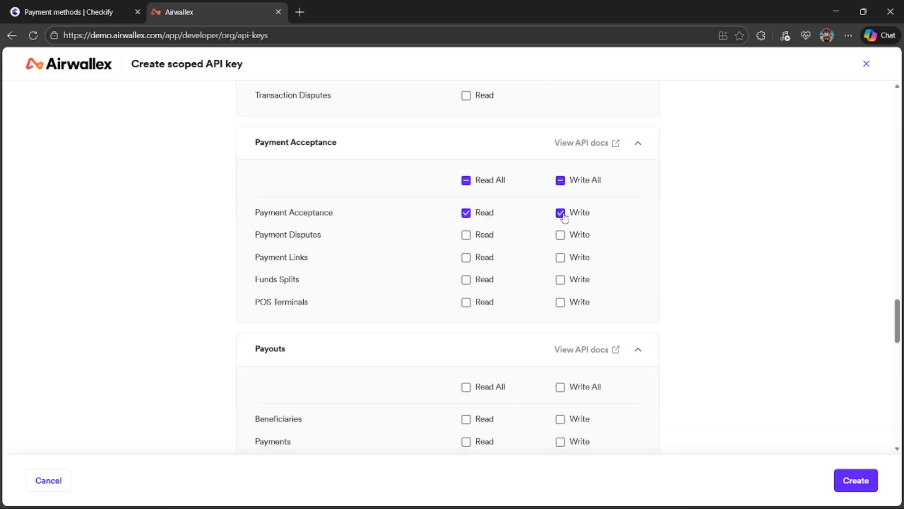
# Create the scoped API key and verify the request with the account password
pyautogui.click(856, 481)
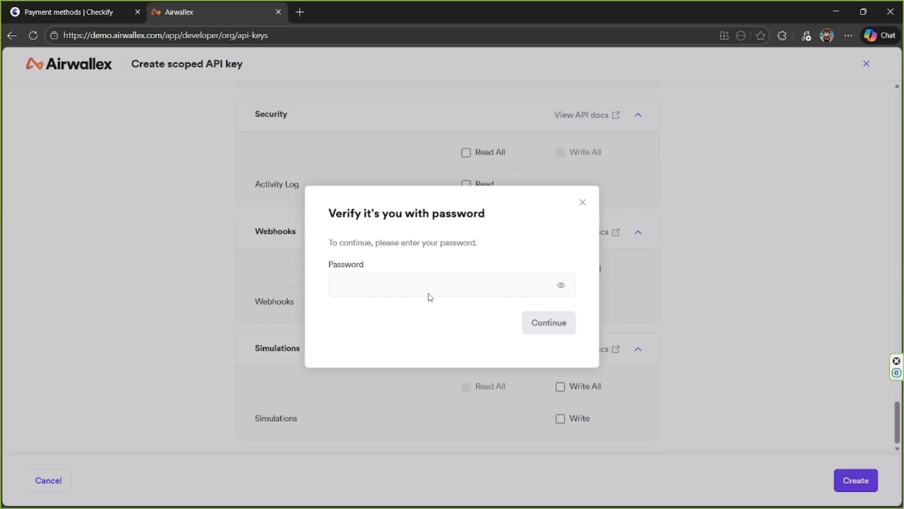
pyautogui.click(445, 285)
pyautogui.hotkey('ctrl', 'v')
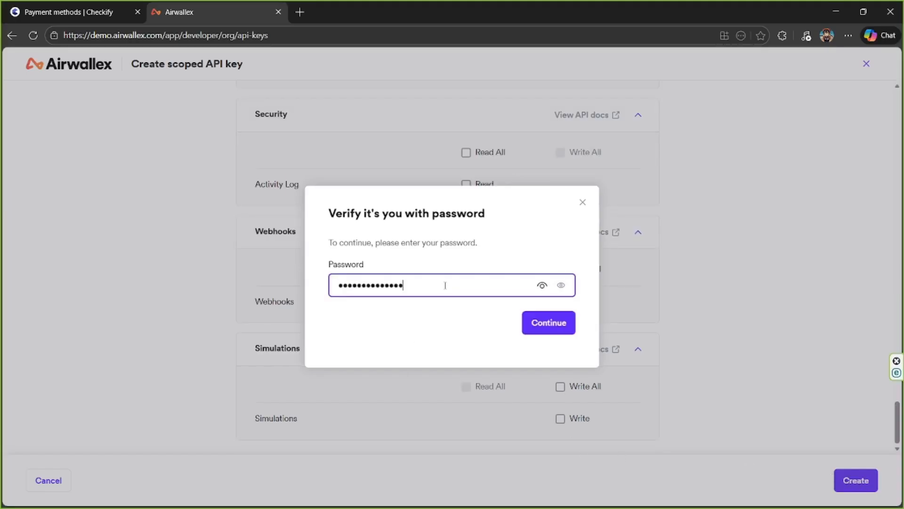
pyautogui.click(543, 326)
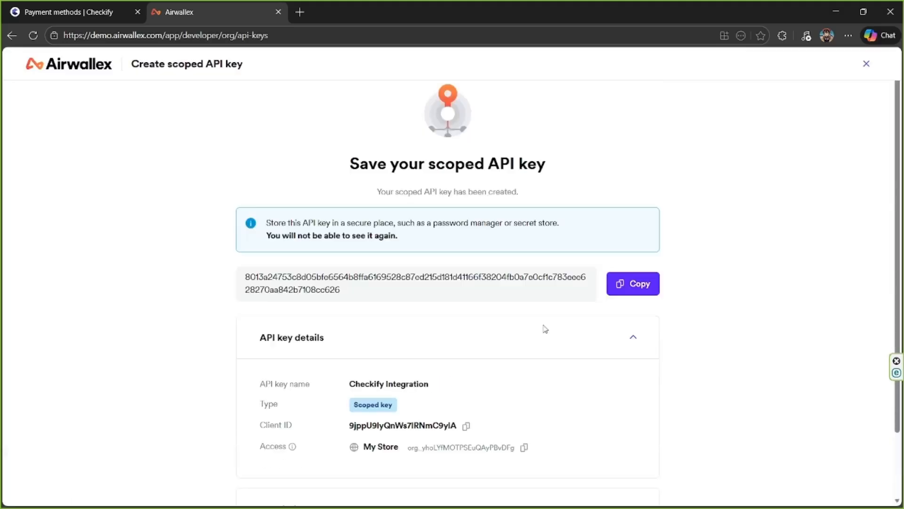
# Copy the new scoped API key and paste it into the API key field of Checkify's Airwallex form
pyautogui.scroll(-2, 545, 329)
pyautogui.scroll(1, 545, 329)
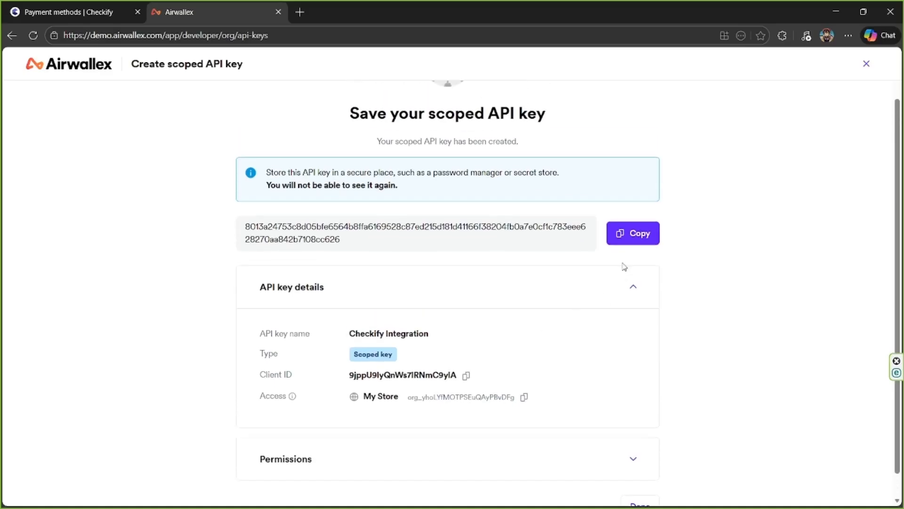
pyautogui.click(628, 238)
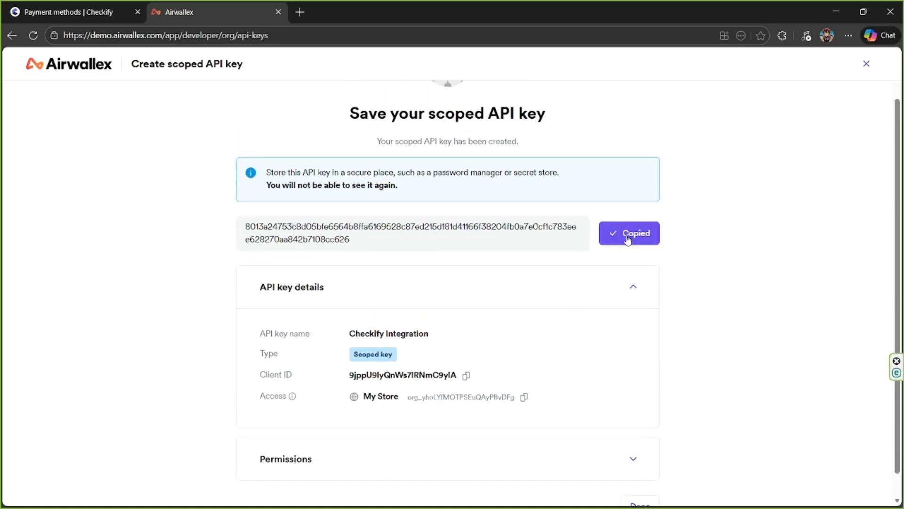
pyautogui.click(78, 17)
pyautogui.click(525, 160)
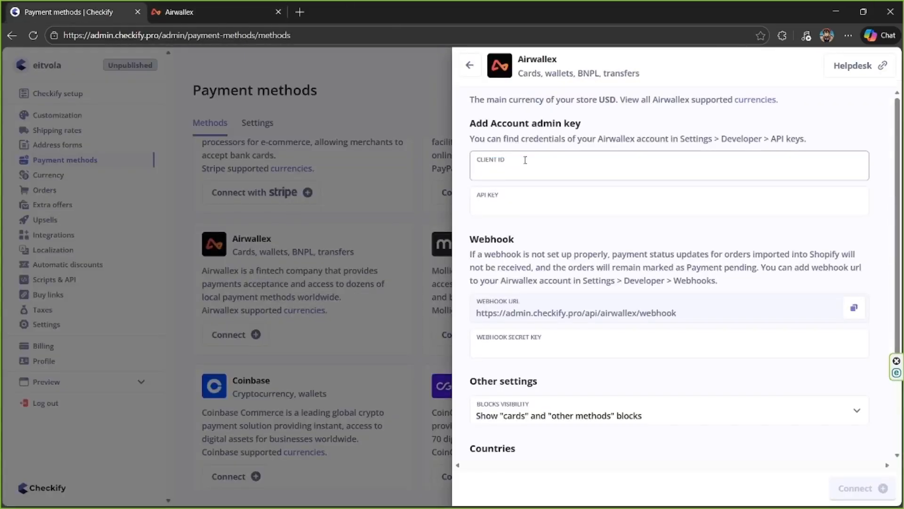
pyautogui.click(525, 197)
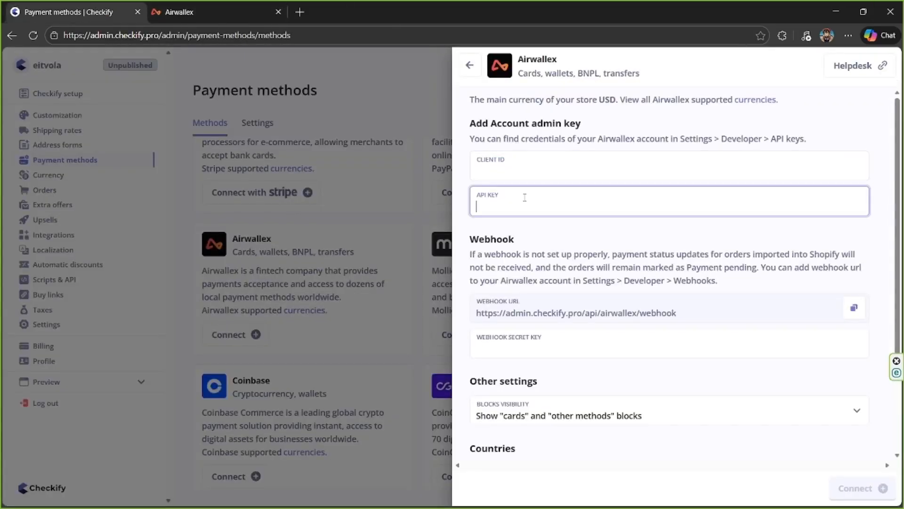
pyautogui.hotkey('ctrl', 'v')
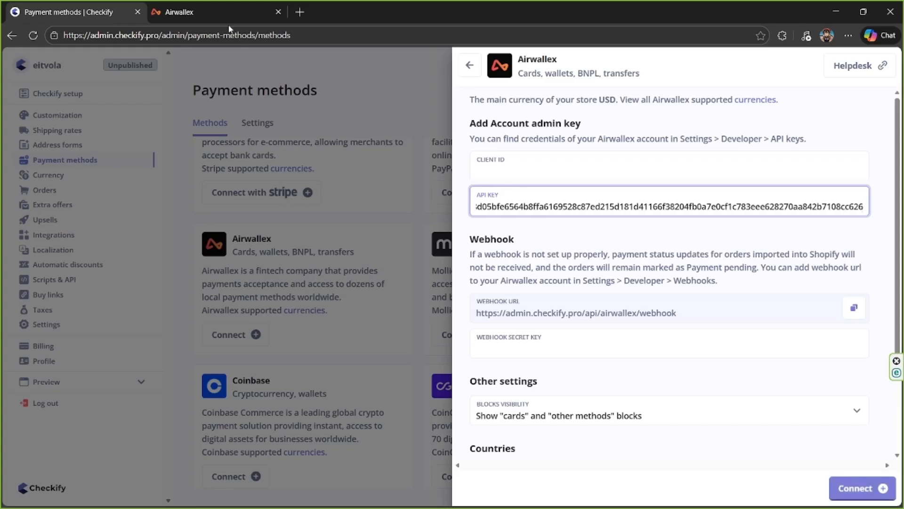
# Copy the key's client ID from Airwallex and paste it into the client ID field in Checkify
pyautogui.click(178, 13)
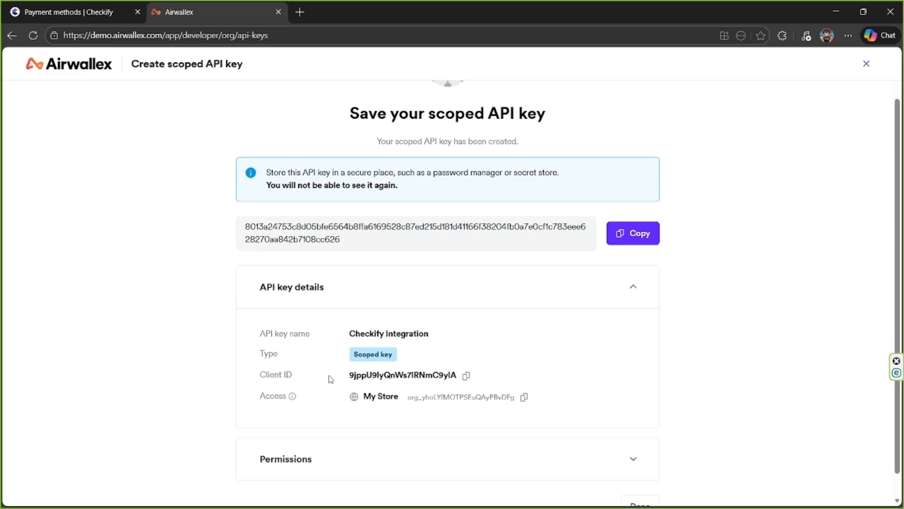
pyautogui.click(465, 375)
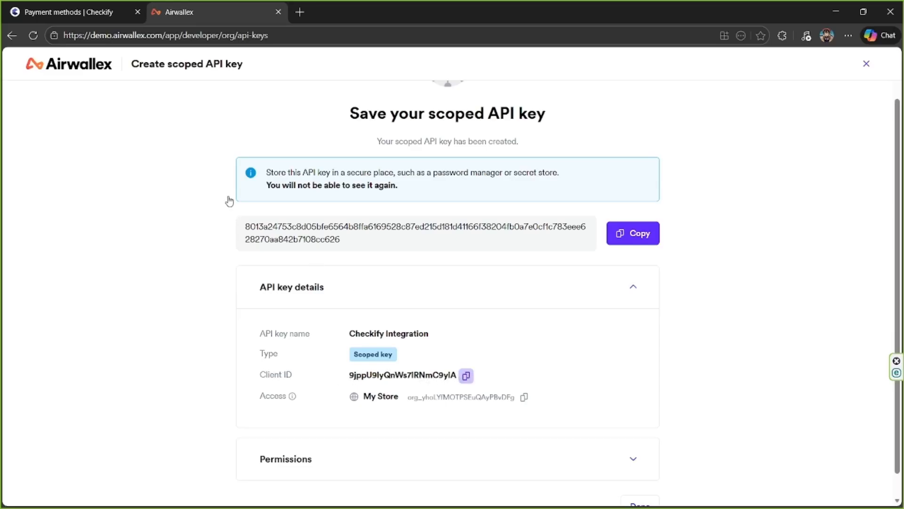
pyautogui.click(70, 11)
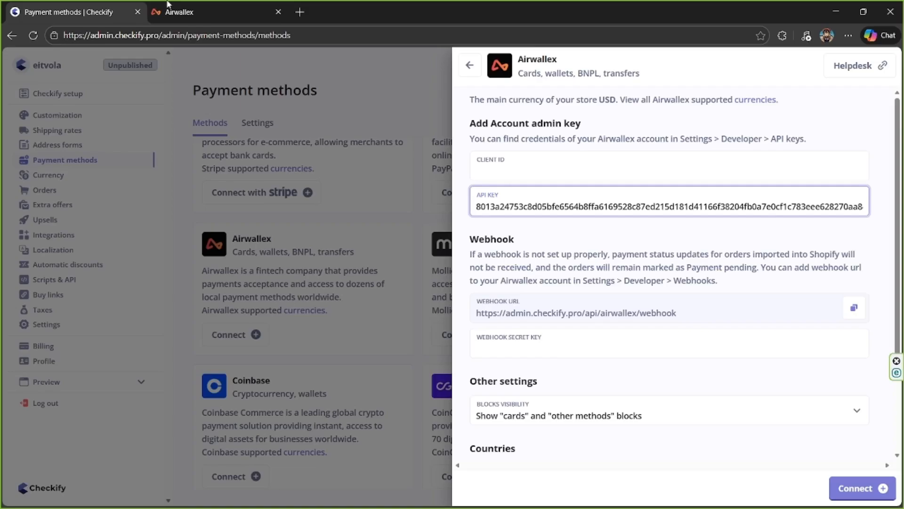
pyautogui.click(511, 168)
pyautogui.hotkey('ctrl', 'v')
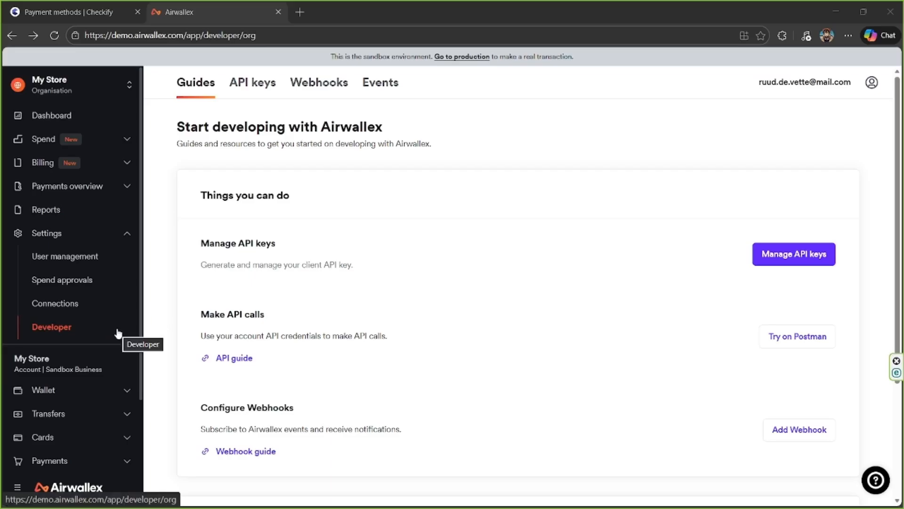
# Start a new webhook in the Airwallex developer settings and paste in its name
pyautogui.click(311, 82)
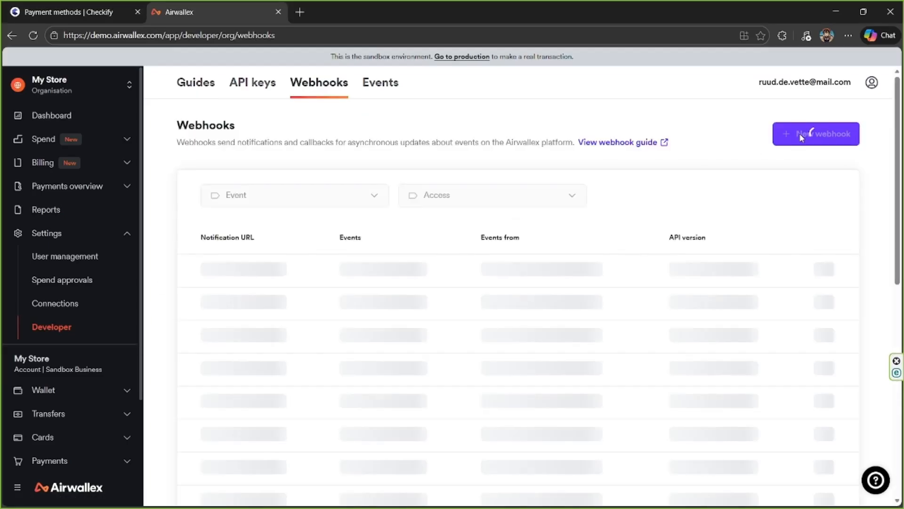
pyautogui.click(801, 137)
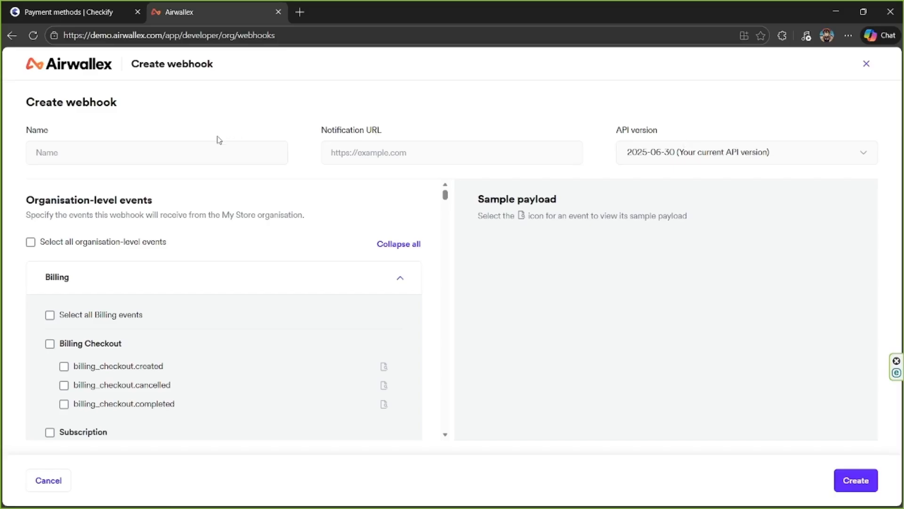
pyautogui.click(213, 148)
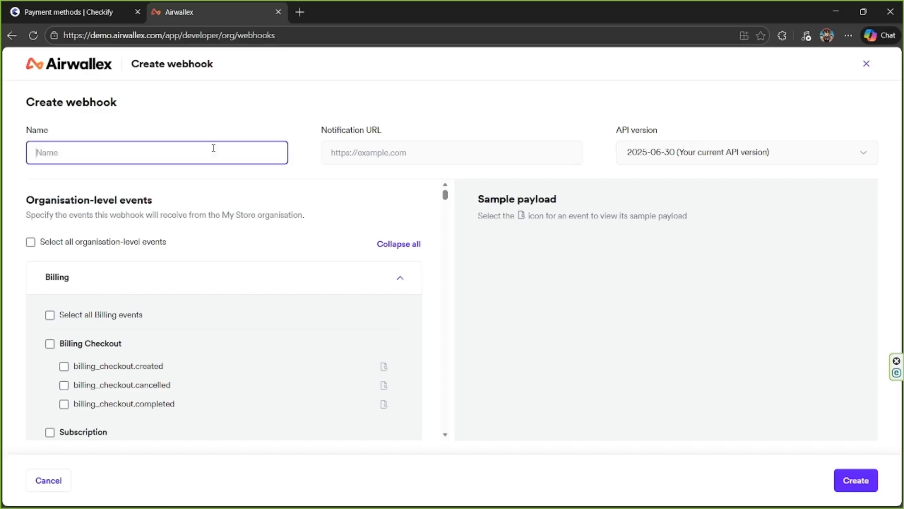
pyautogui.hotkey('ctrl', 'v')
# Copy the webhook URL from Checkify's Airwallex form and paste it as the notification URL of the new Airwallex webhook
pyautogui.click(102, 13)
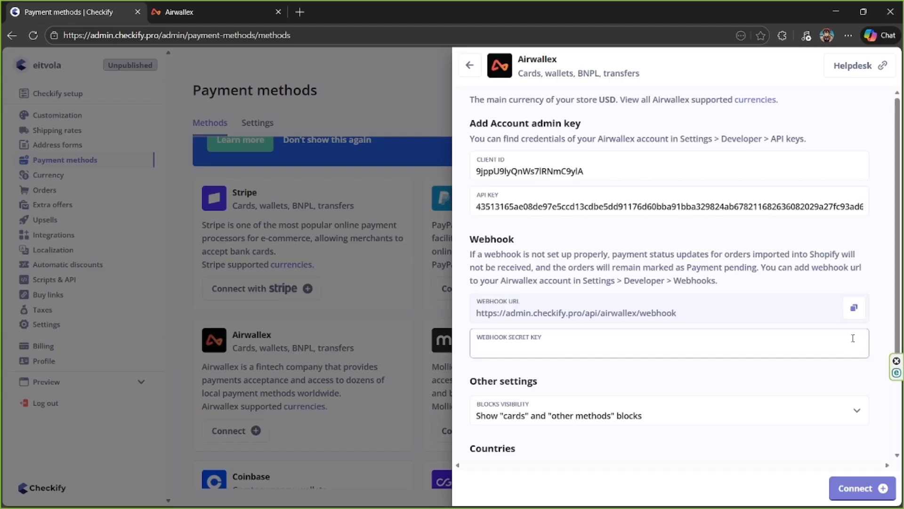
pyautogui.click(854, 319)
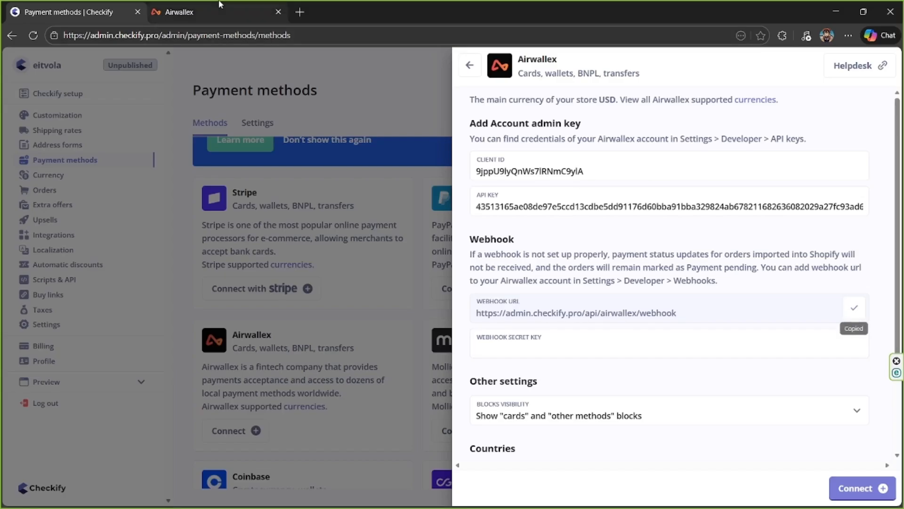
pyautogui.click(227, 14)
pyautogui.click(474, 152)
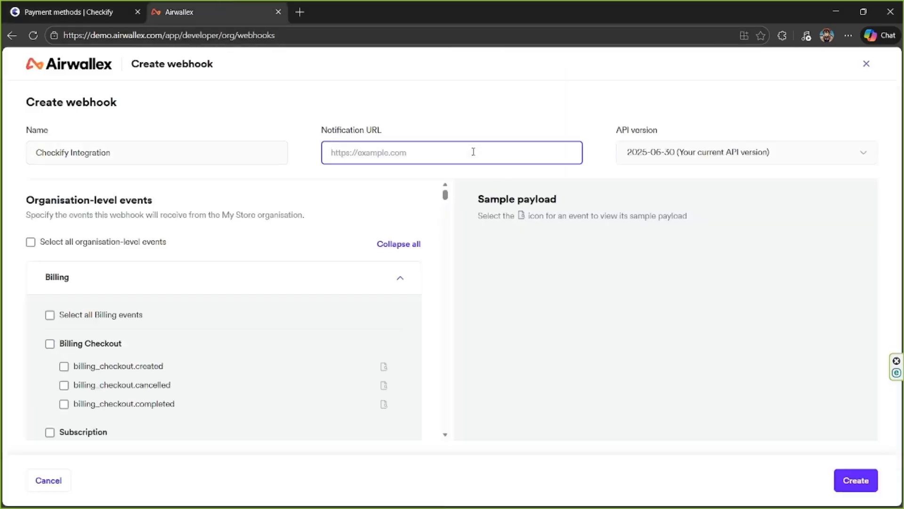
pyautogui.hotkey('ctrl', 'v')
pyautogui.click(391, 198)
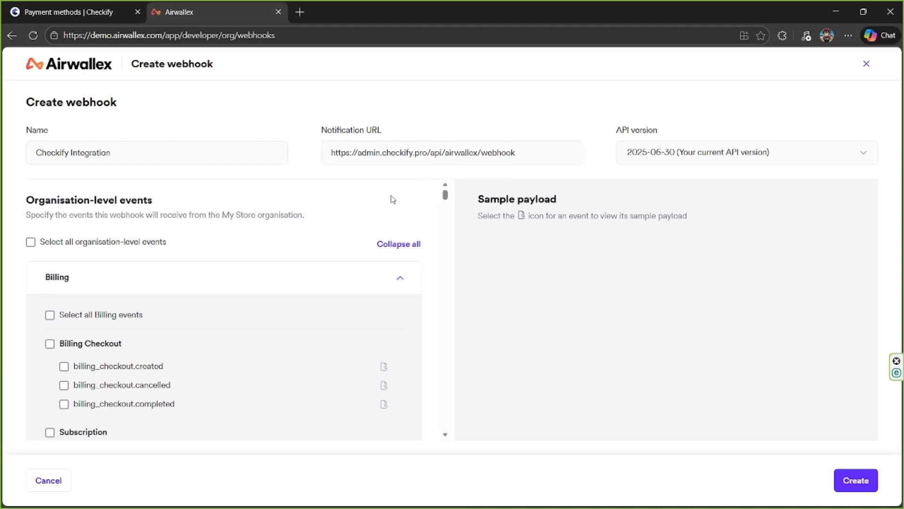
# Set the webhook's account-level events to listen to the My Store account
pyautogui.scroll(-9, 392, 197)
pyautogui.scroll(-3, 392, 199)
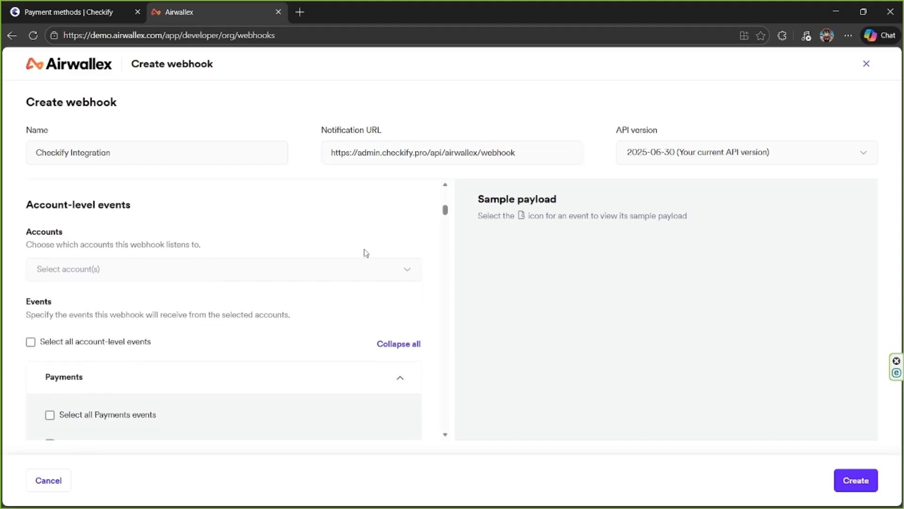
pyautogui.click(344, 272)
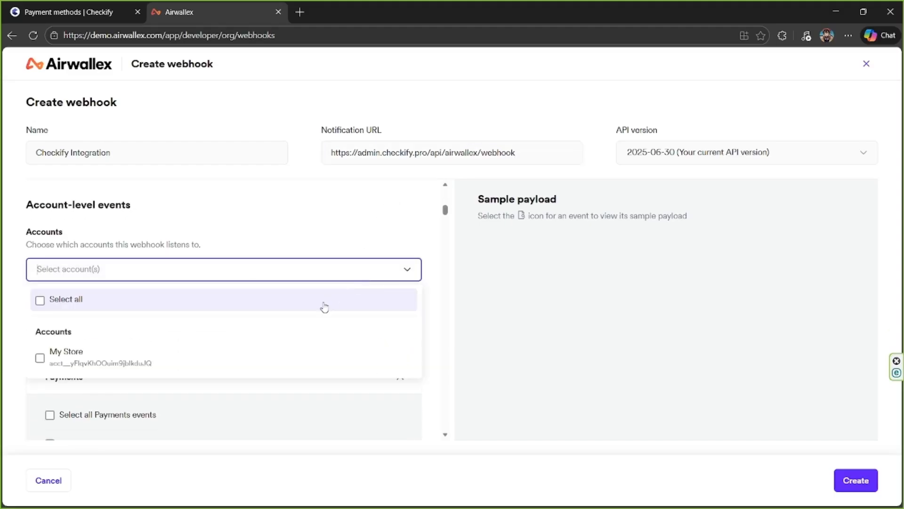
pyautogui.click(297, 352)
pyautogui.click(433, 317)
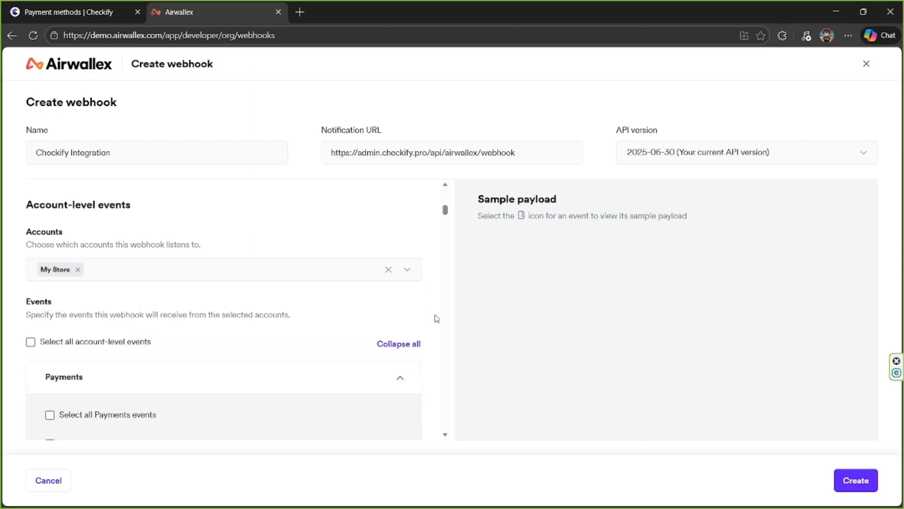
# Include all Payment Attempt events in the webhook and create it
pyautogui.scroll(-5, 436, 319)
pyautogui.scroll(-10, 437, 319)
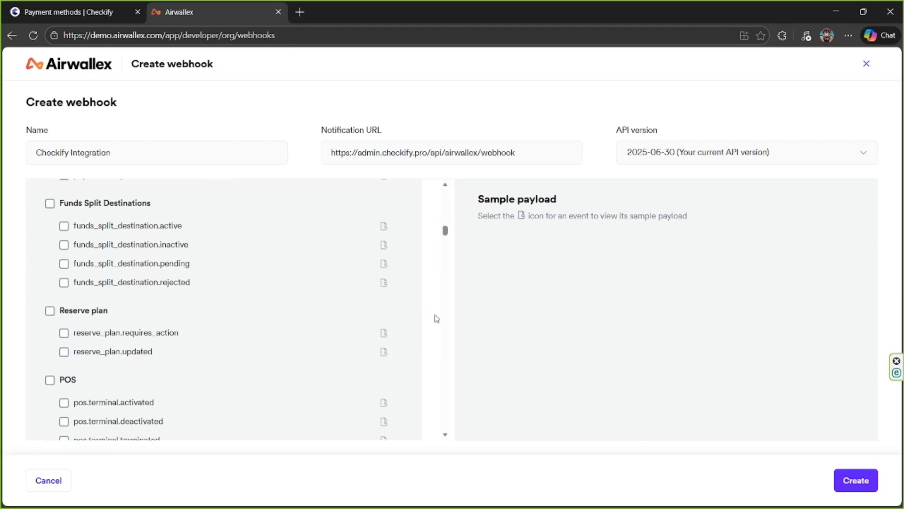
pyautogui.scroll(-15, 437, 318)
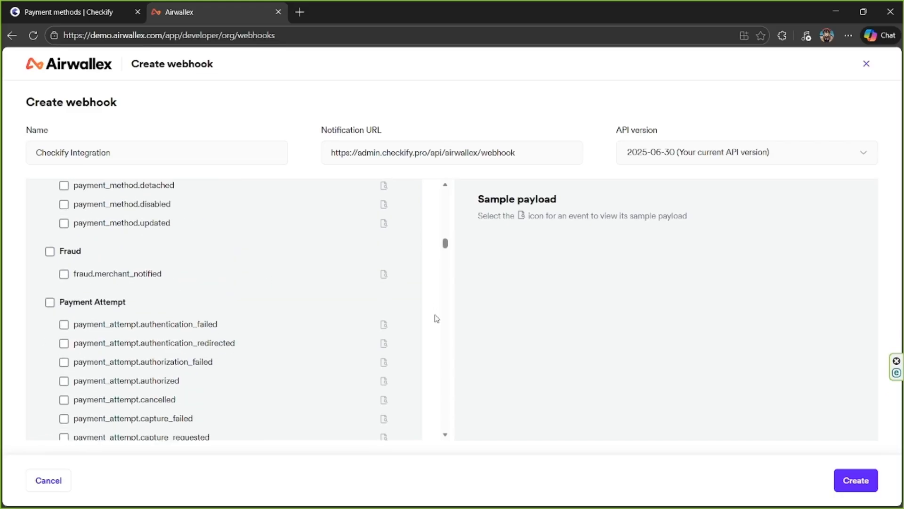
pyautogui.scroll(3, 187, 321)
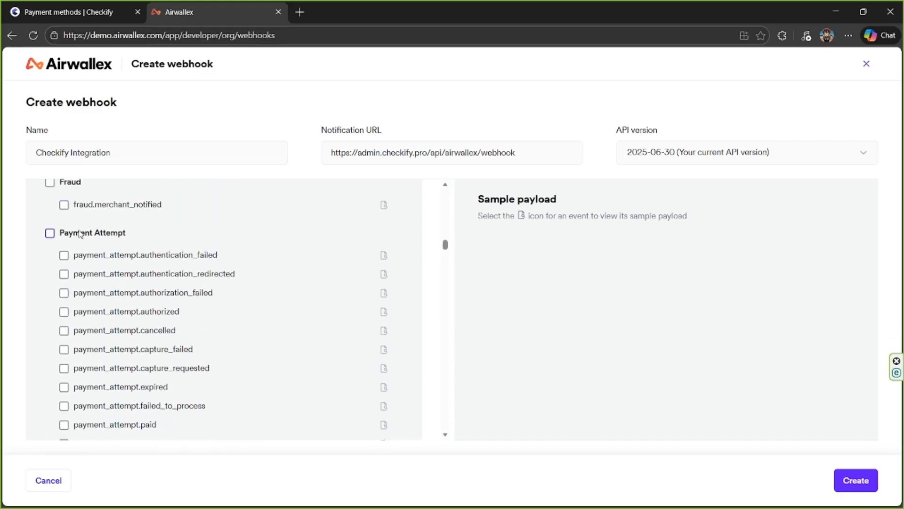
pyautogui.click(80, 233)
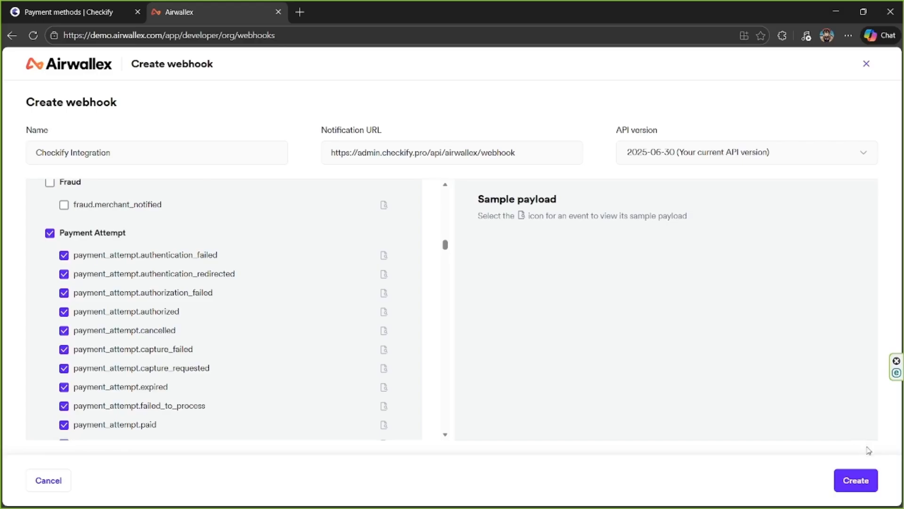
pyautogui.click(856, 479)
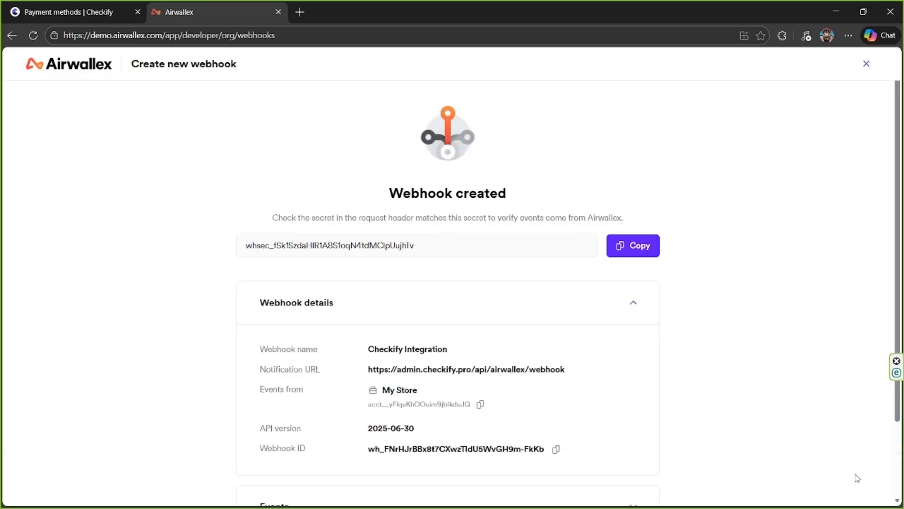
# Copy the new webhook's secret, paste it into the webhook secret key field in Checkify and connect Airwallex
pyautogui.click(639, 257)
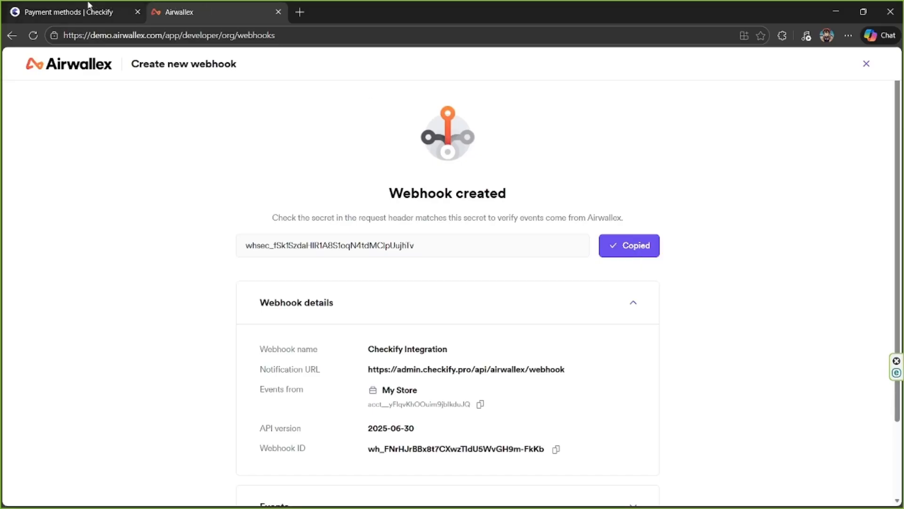
pyautogui.click(73, 16)
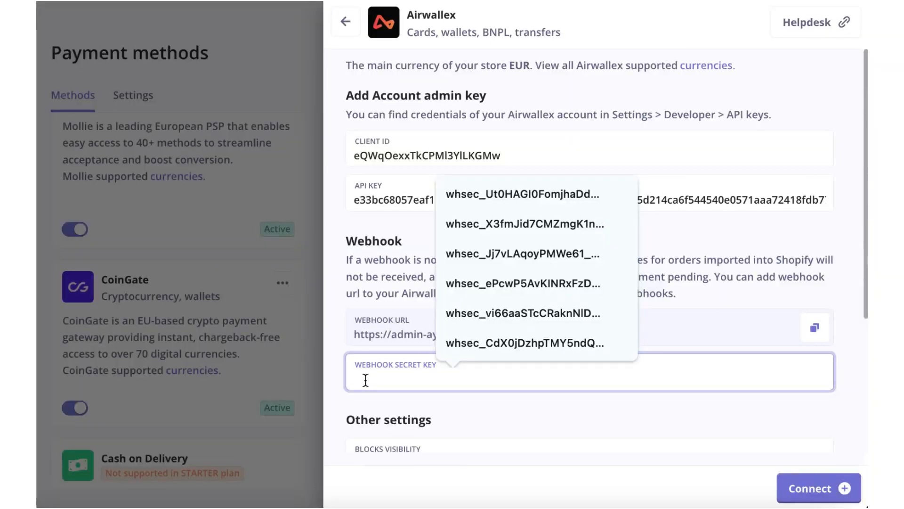
pyautogui.hotkey('ctrl', 'v')
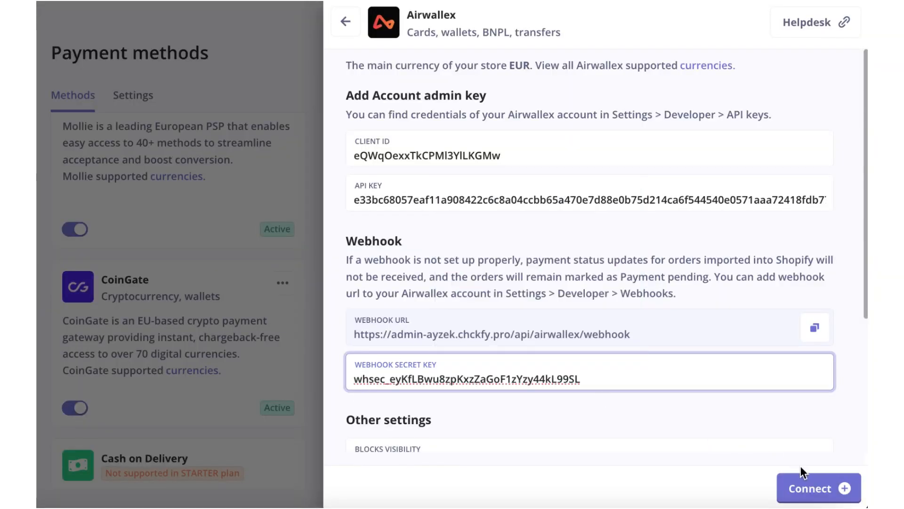
pyautogui.click(804, 490)
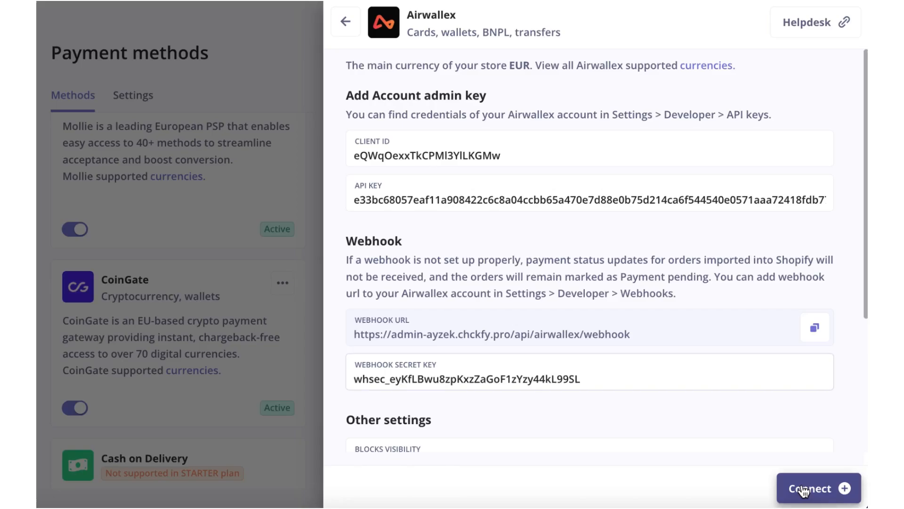
pyautogui.click(804, 490)
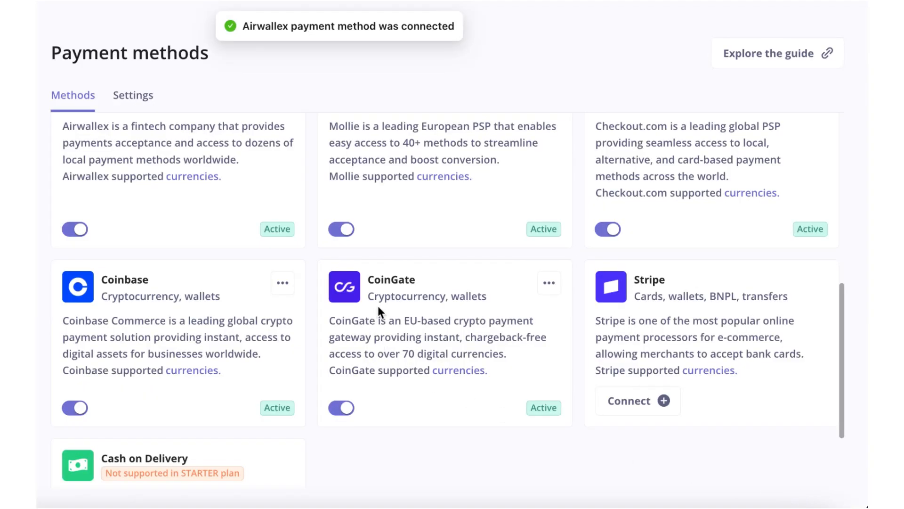
# Preview the checkout page and examine the Other methods option under Airwallex payment methods
pyautogui.scroll(8, 378, 311)
pyautogui.scroll(-5, 379, 325)
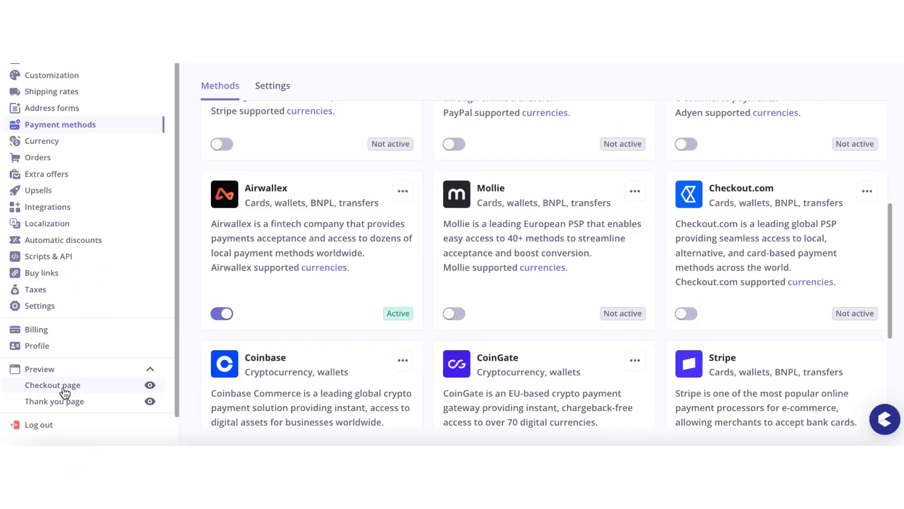
pyautogui.click(63, 390)
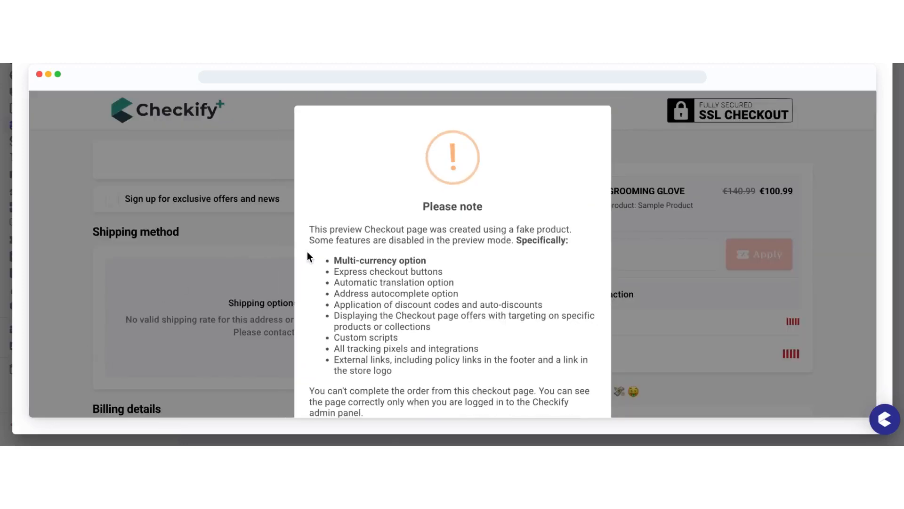
pyautogui.scroll(-3, 360, 269)
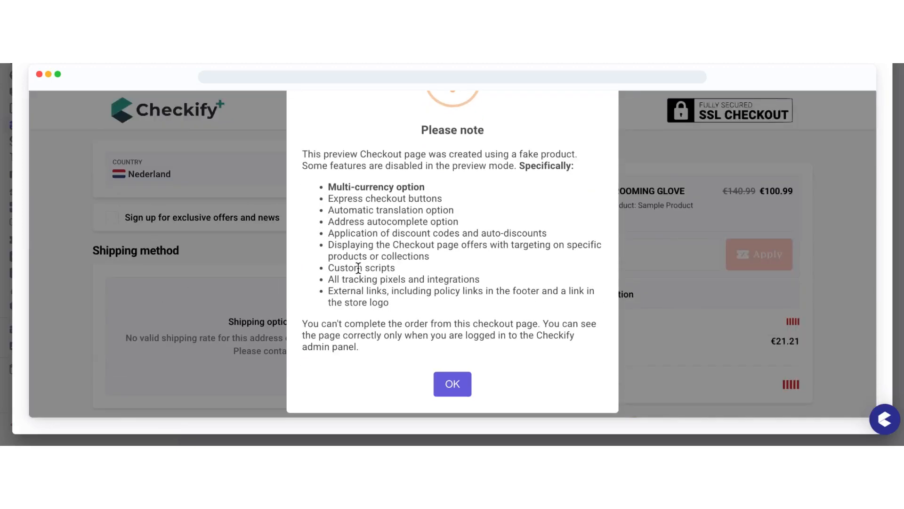
pyautogui.click(457, 387)
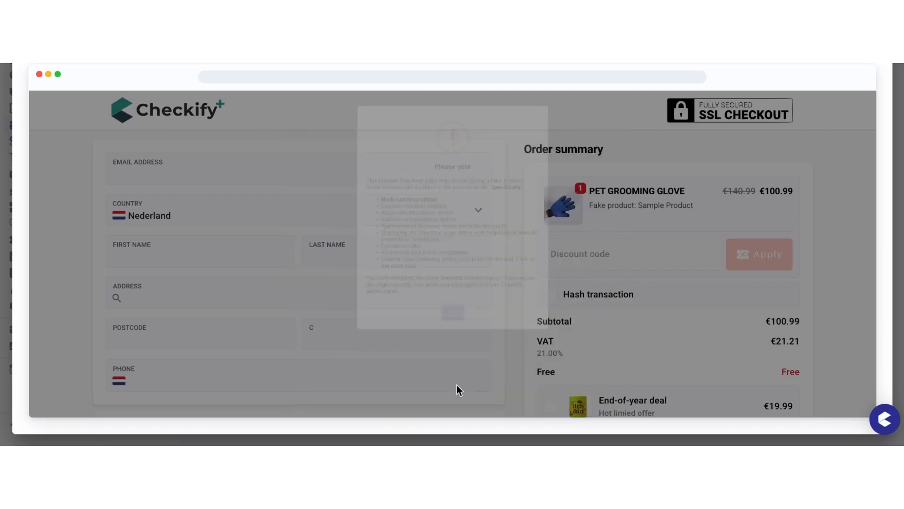
pyautogui.scroll(-4, 571, 366)
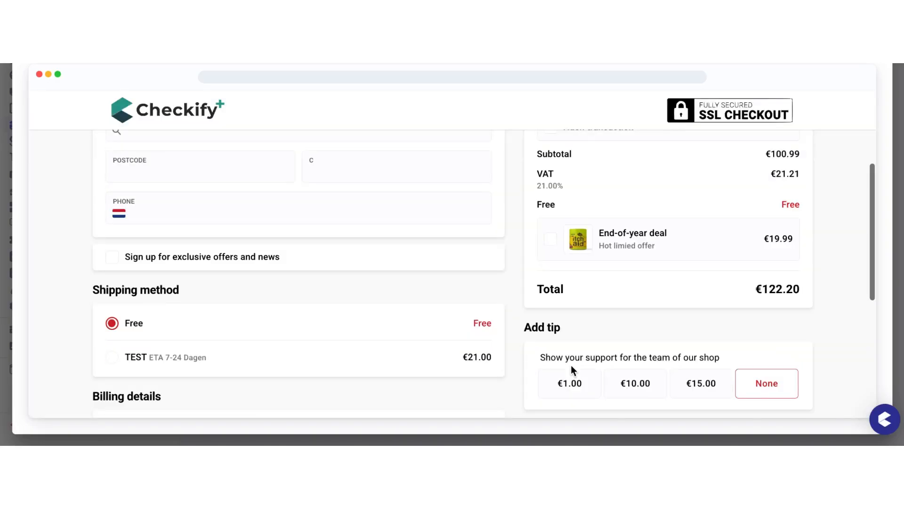
pyautogui.scroll(-5, 571, 365)
pyautogui.click(730, 267)
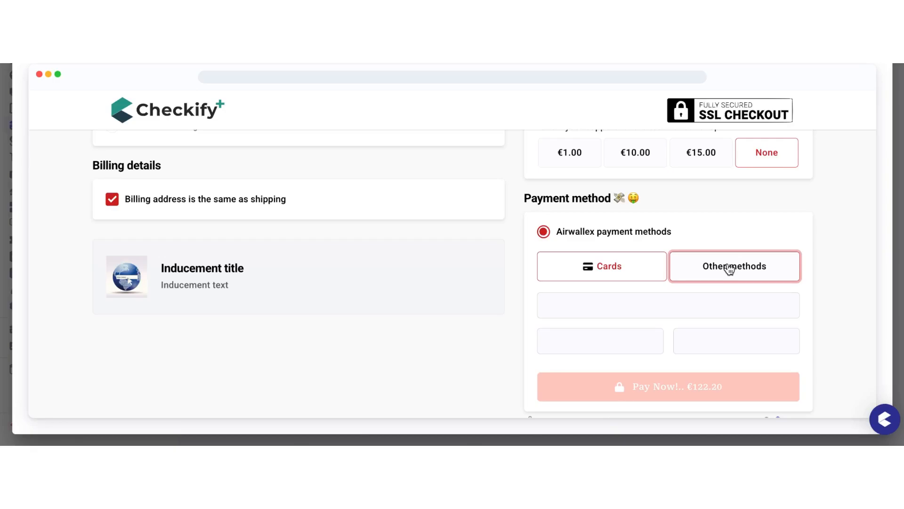
pyautogui.click(730, 268)
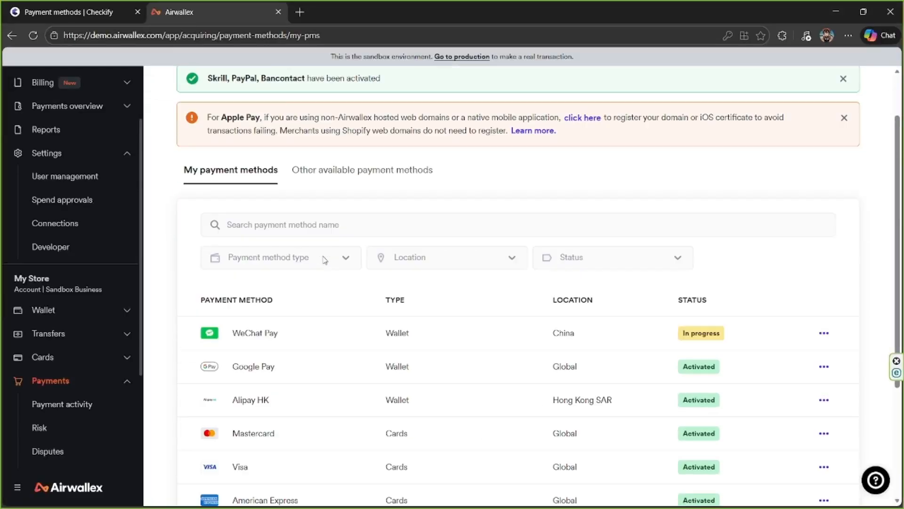
# Review the store's own and other available payment methods in Airwallex, and return to Checkify's payment methods page
pyautogui.scroll(-4, 324, 260)
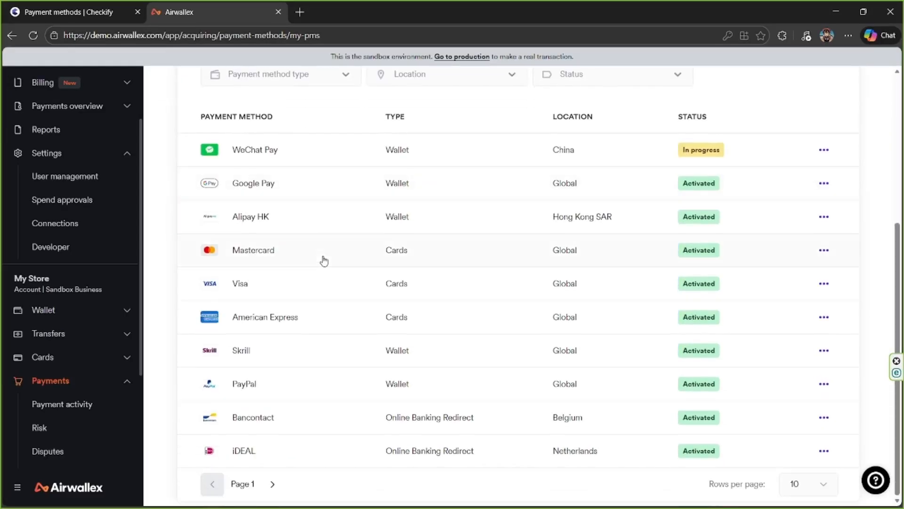
pyautogui.click(268, 483)
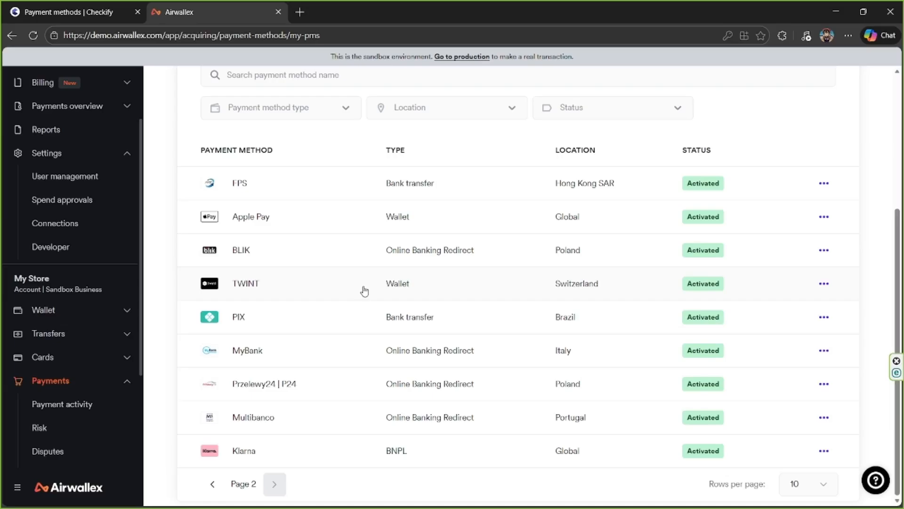
pyautogui.scroll(3, 364, 291)
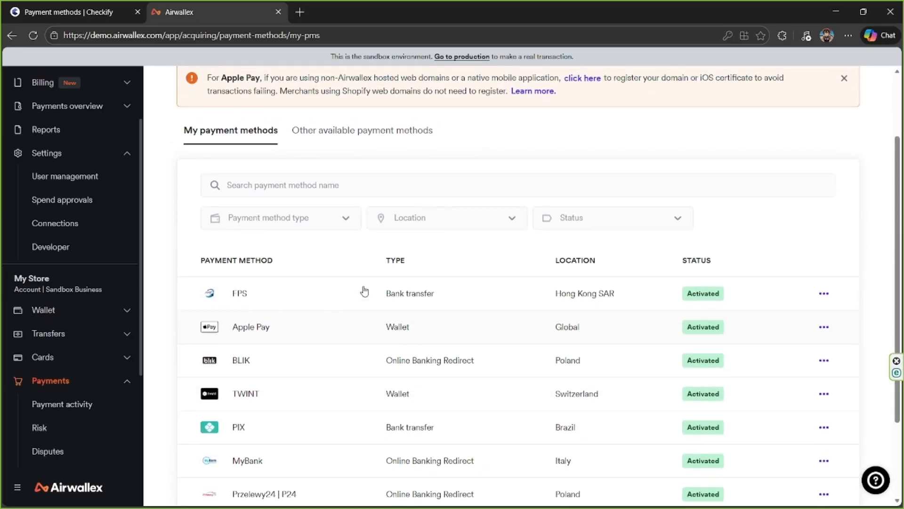
pyautogui.click(384, 147)
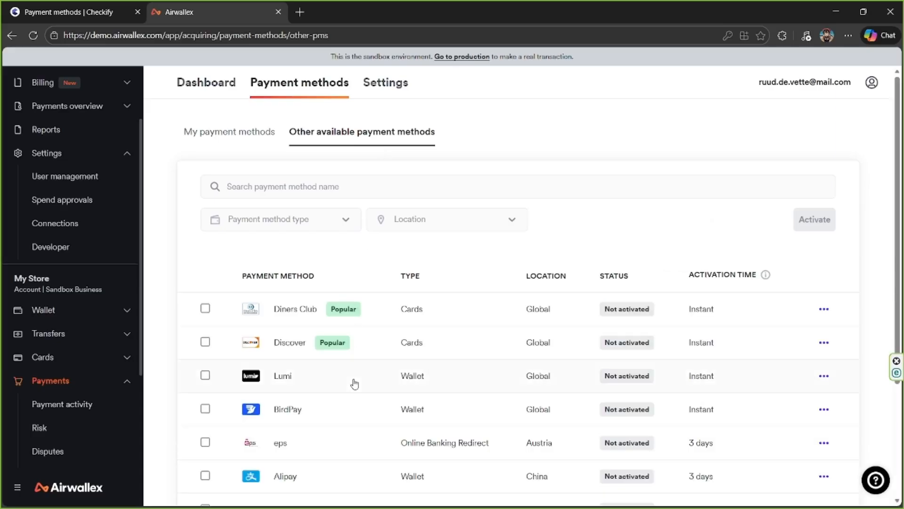
pyautogui.scroll(-3, 355, 384)
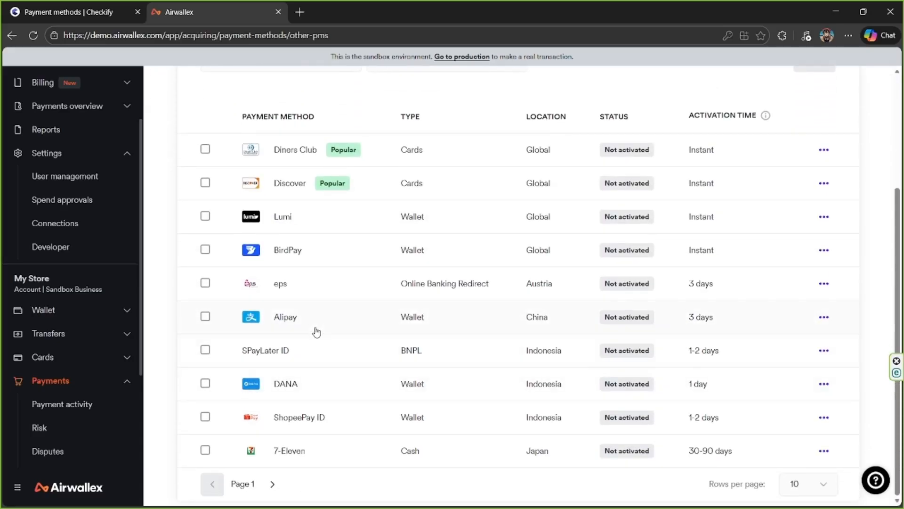
pyautogui.scroll(3, 316, 332)
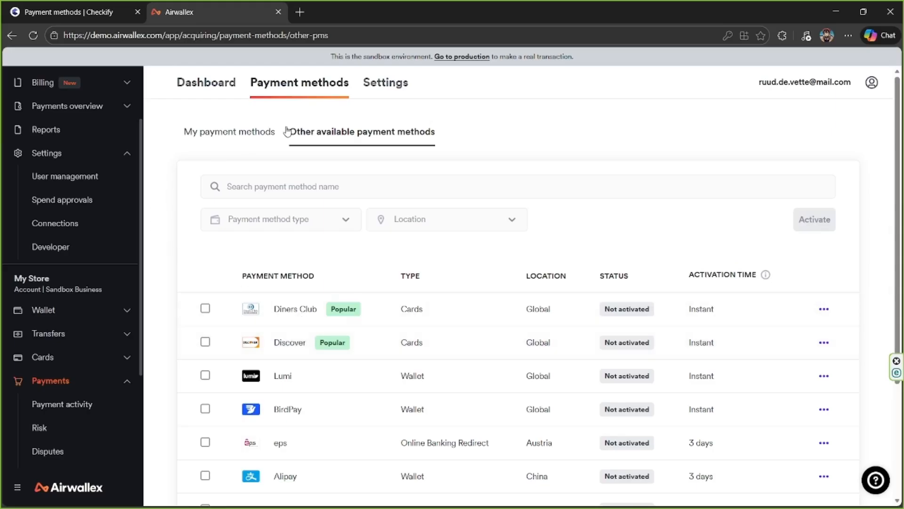
pyautogui.click(87, 14)
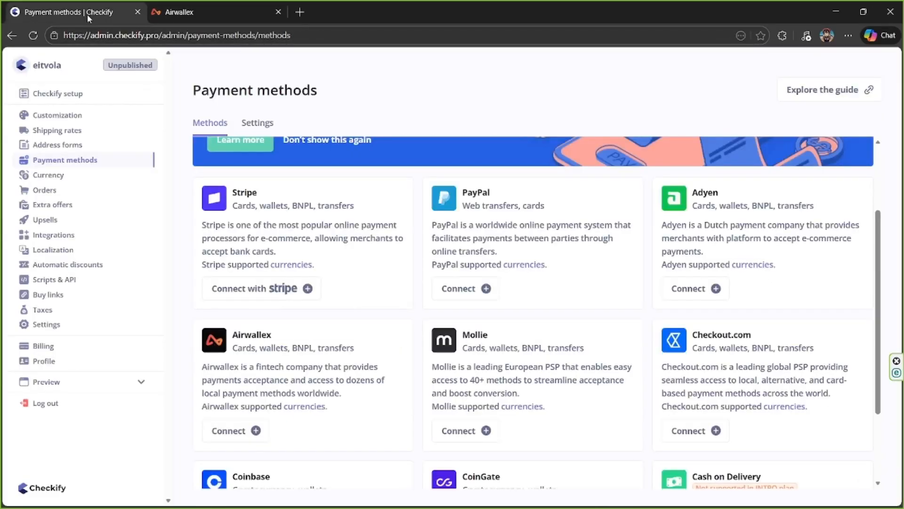
pyautogui.scroll(3, 290, 221)
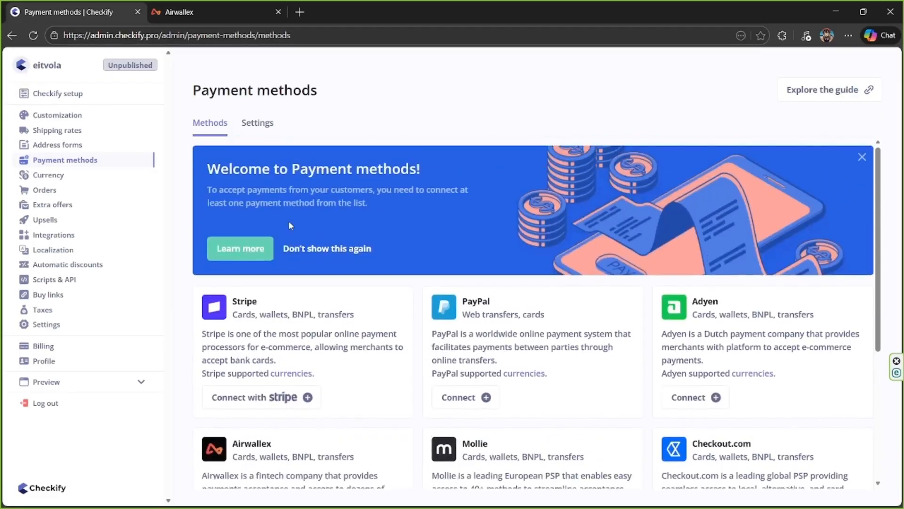